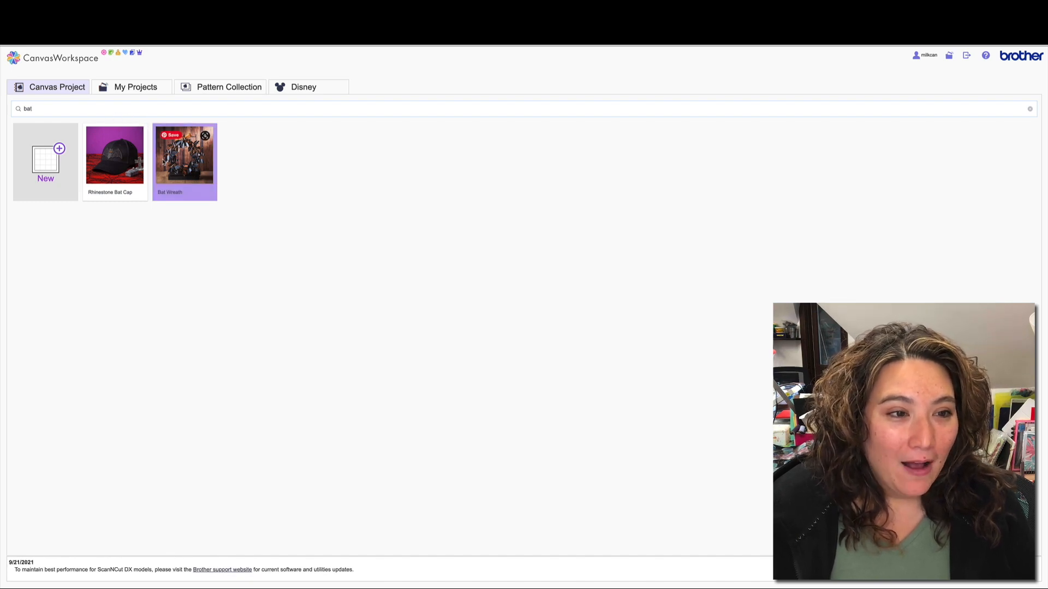
Open the Bat Wreath canvas project and import part 000259_B into the edit screen as a new design.
click(172, 164)
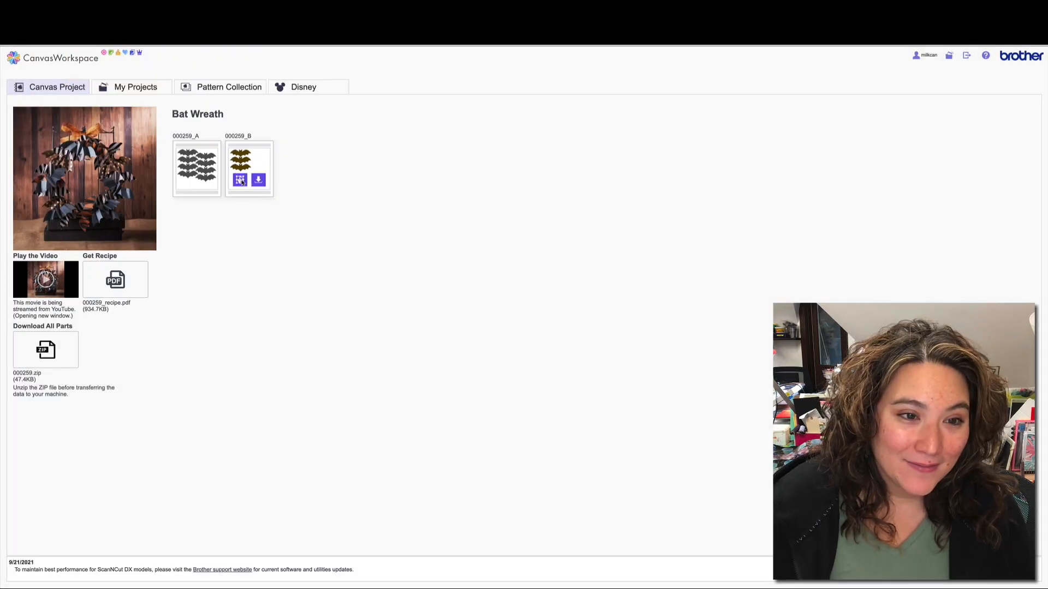
click(437, 335)
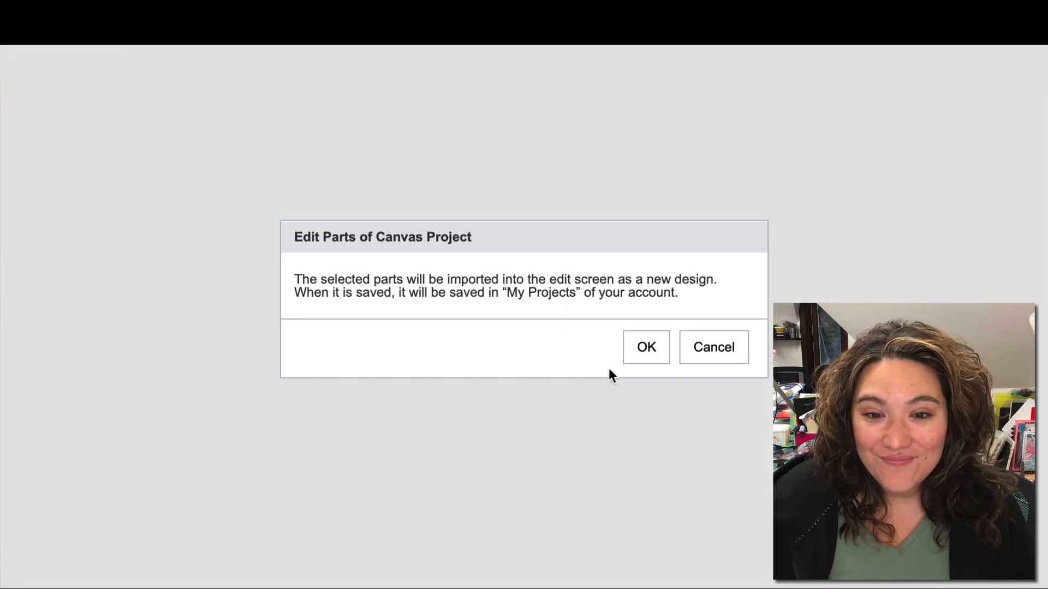
click(636, 348)
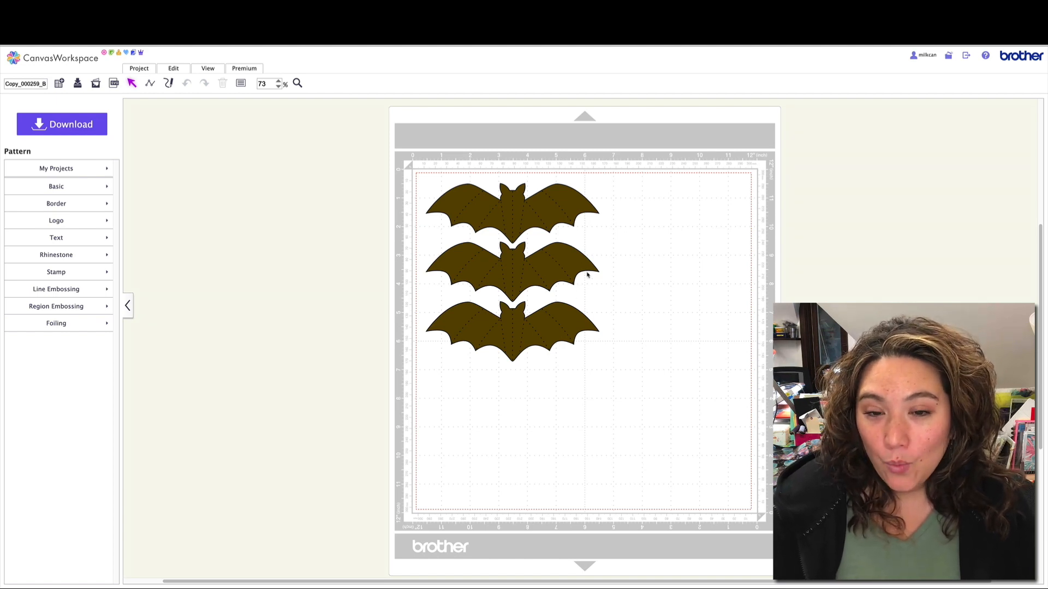
Delete the upper and middle bats from the mat, keeping only the lowest one.
click(530, 215)
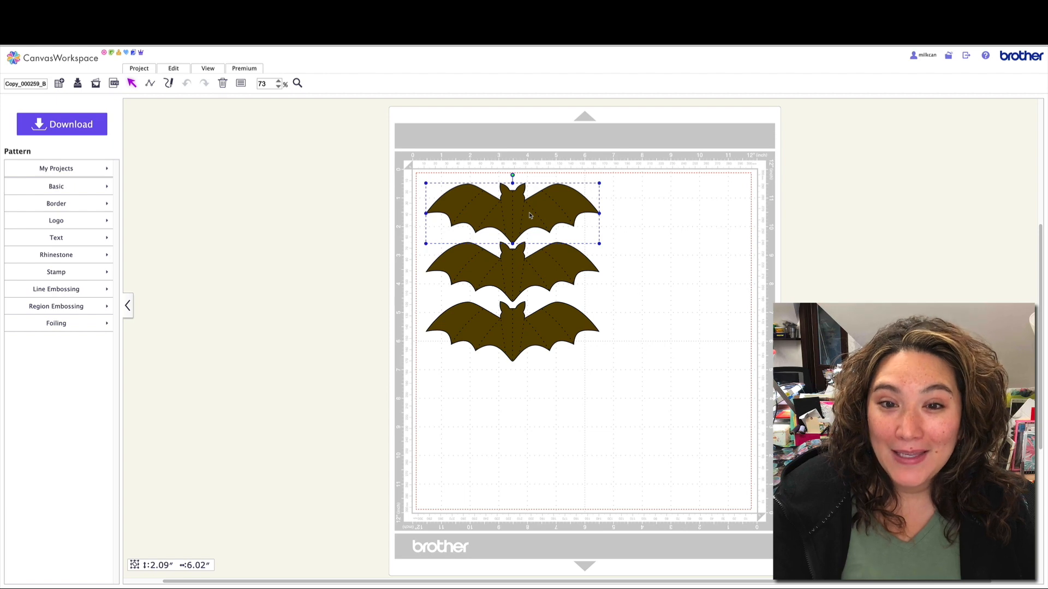
key(Delete)
click(517, 268)
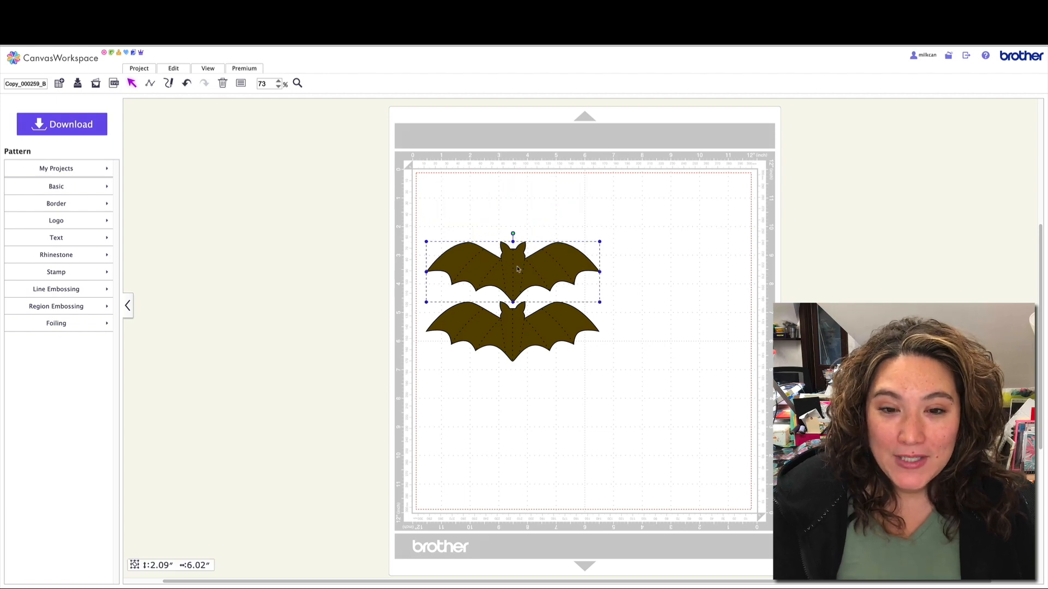
key(Delete)
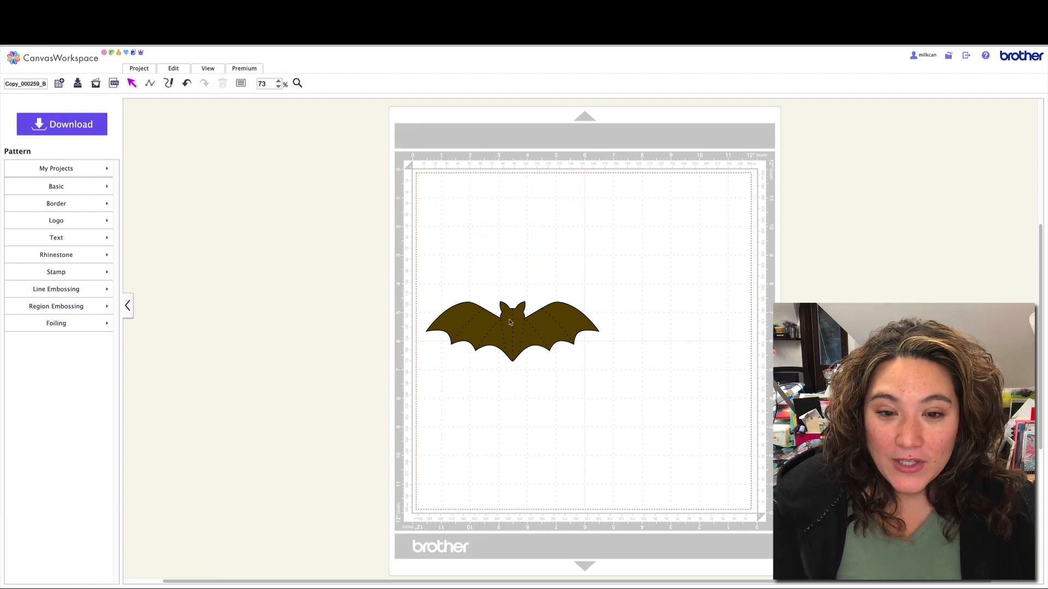
Ungroup the remaining bat so its outline and dashed fold lines are separate objects.
click(510, 322)
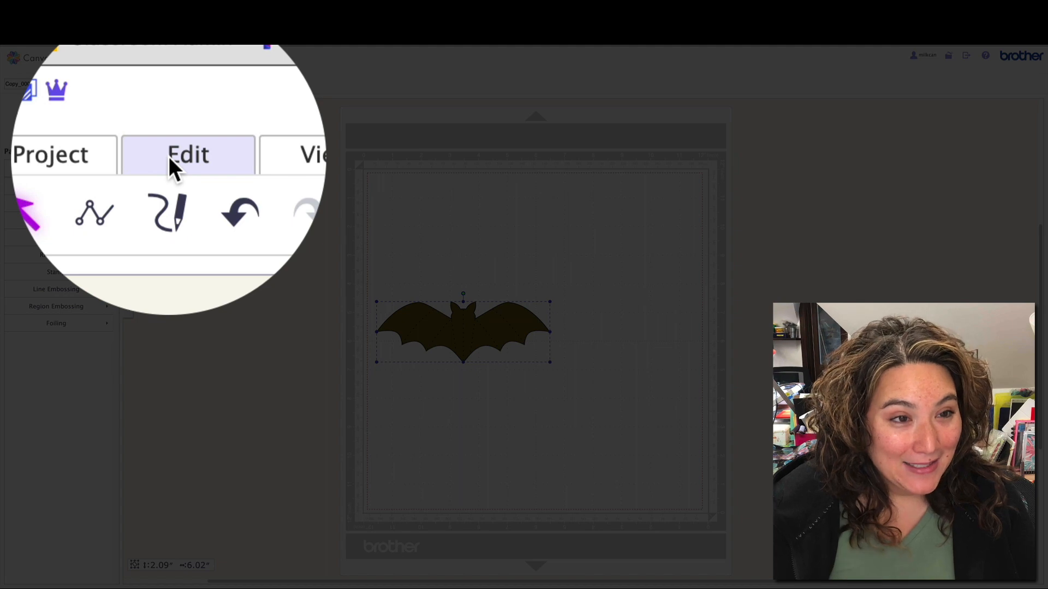
click(169, 156)
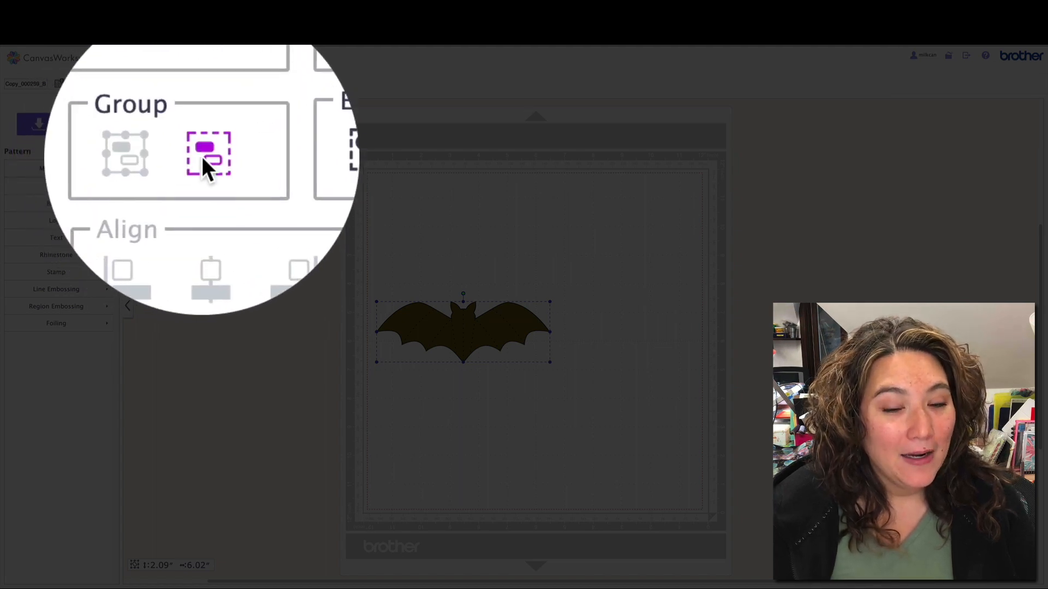
click(202, 153)
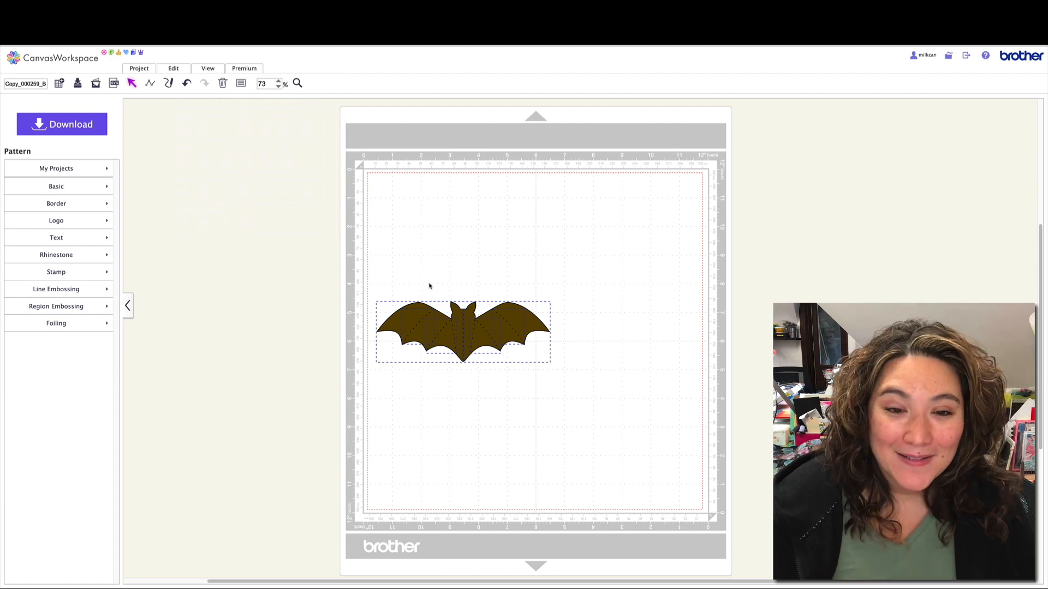
Move the bat silhouette up off its dashed fold lines and delete all the fold lines.
click(413, 316)
drag(413, 316, 417, 240)
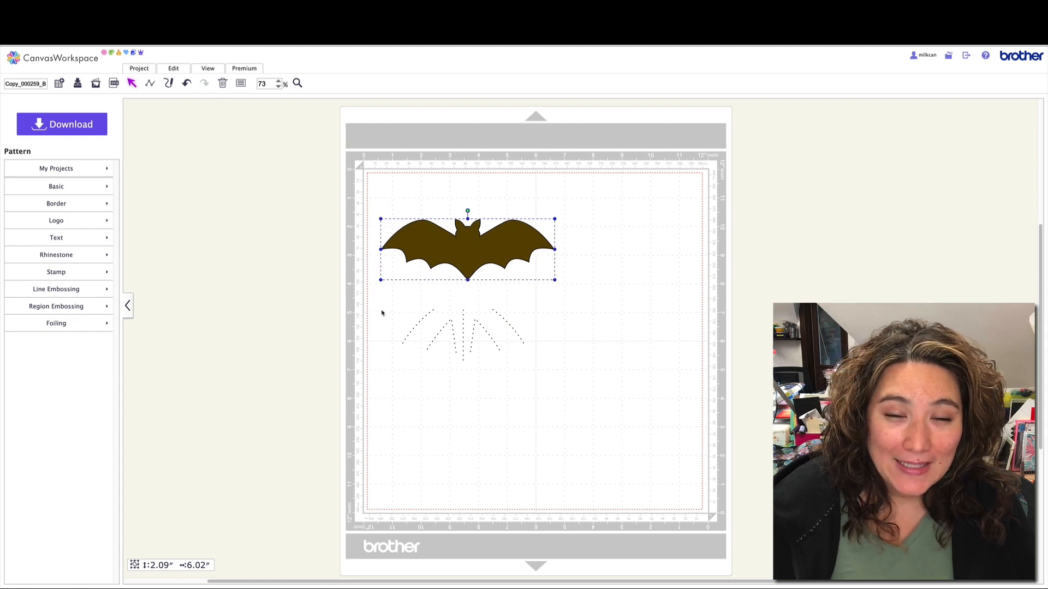
drag(382, 306, 557, 365)
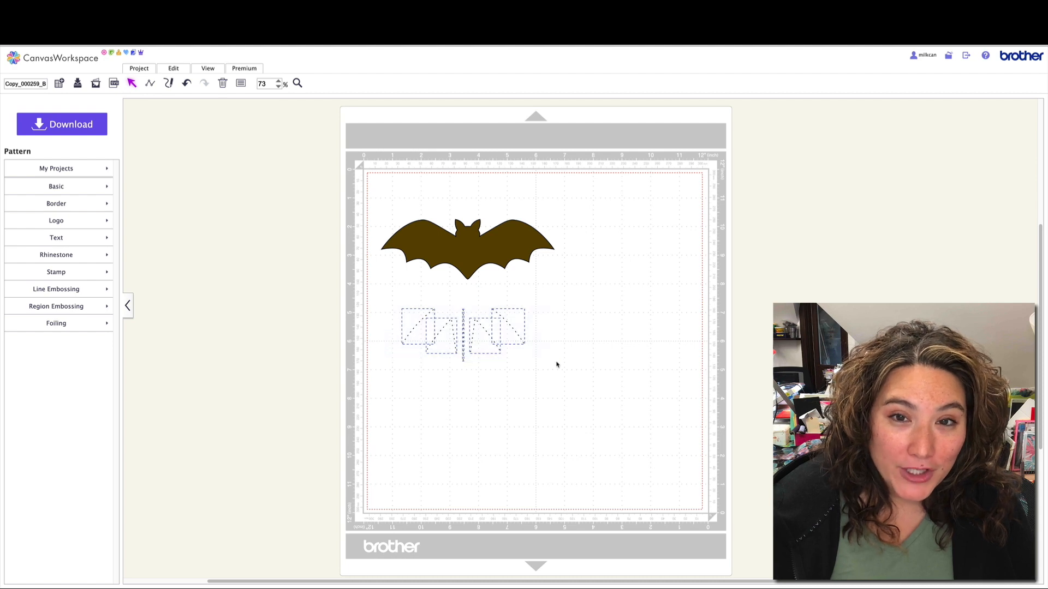
key(Delete)
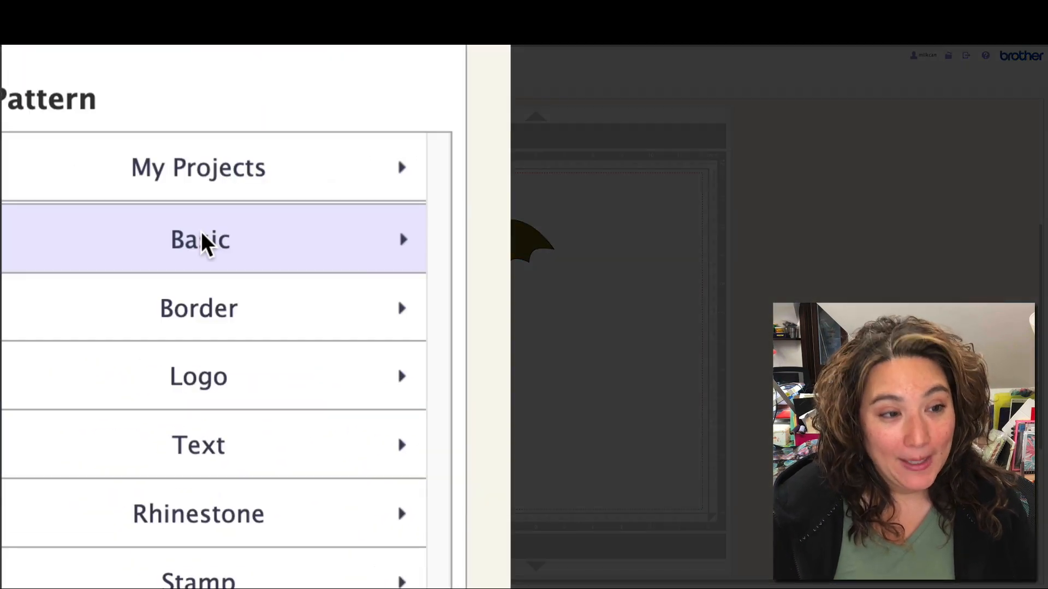
Add a basic square and narrow it to a vertical bar about 0.20 inches wide.
click(201, 240)
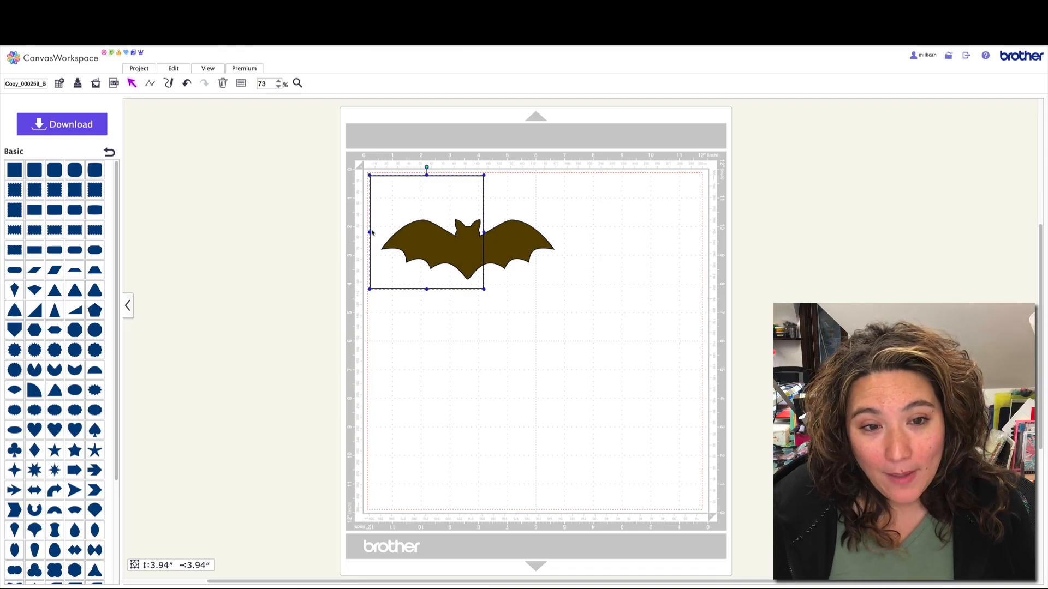
drag(370, 233, 477, 231)
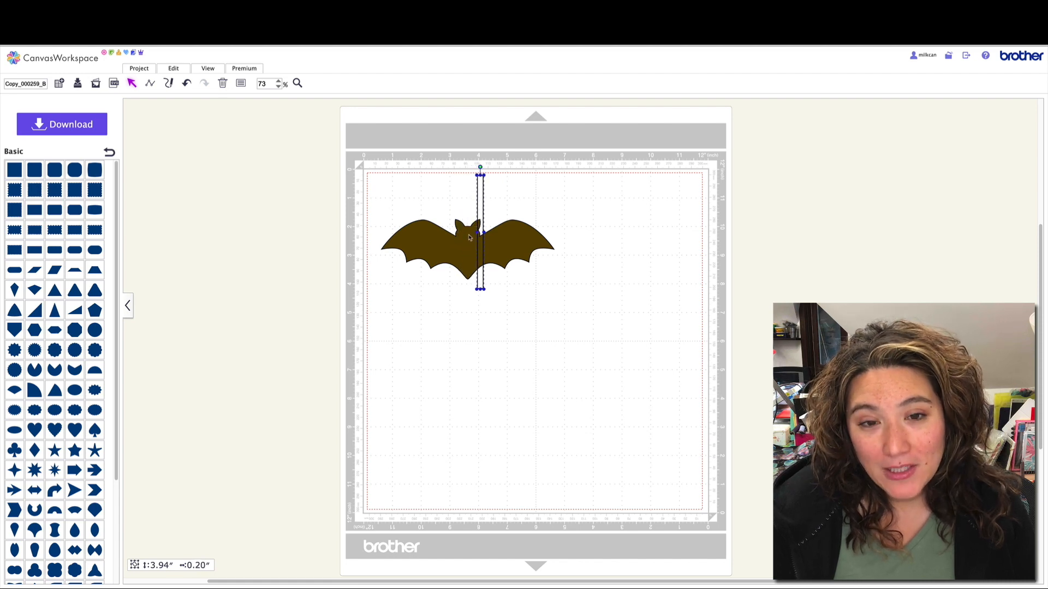
Center the vertical bar over the bat's body and narrow it to about 0.16 inches.
click(278, 81)
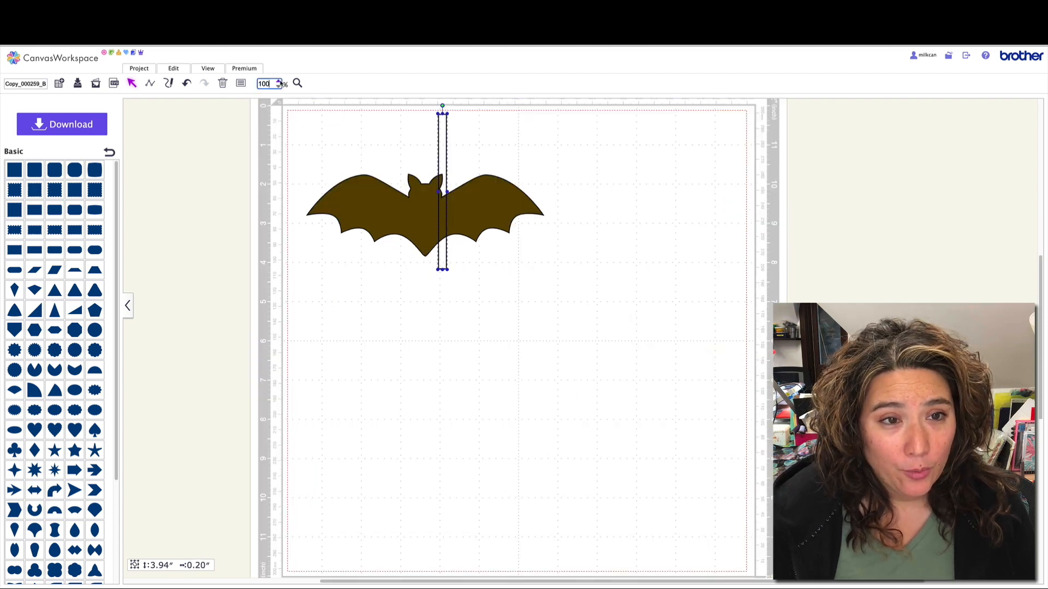
click(278, 81)
scroll(369, 229, up, 3)
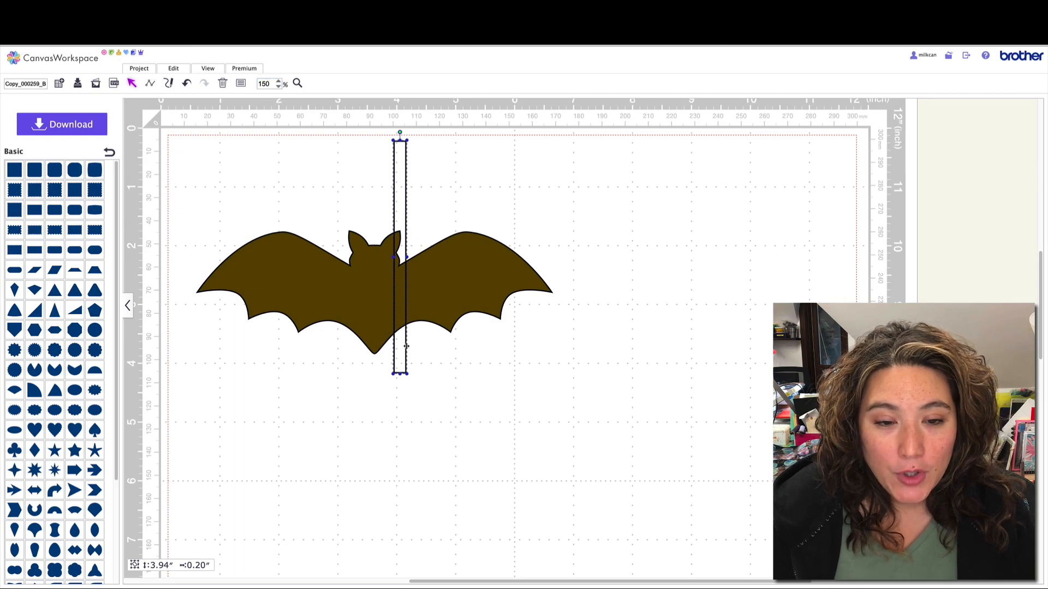
drag(406, 346, 379, 359)
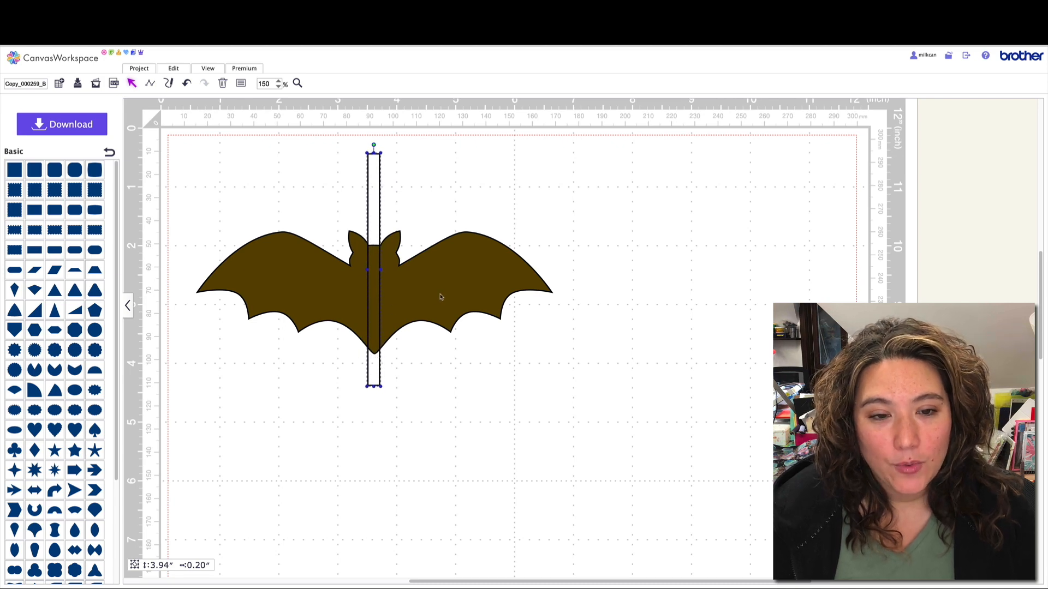
drag(367, 270, 380, 272)
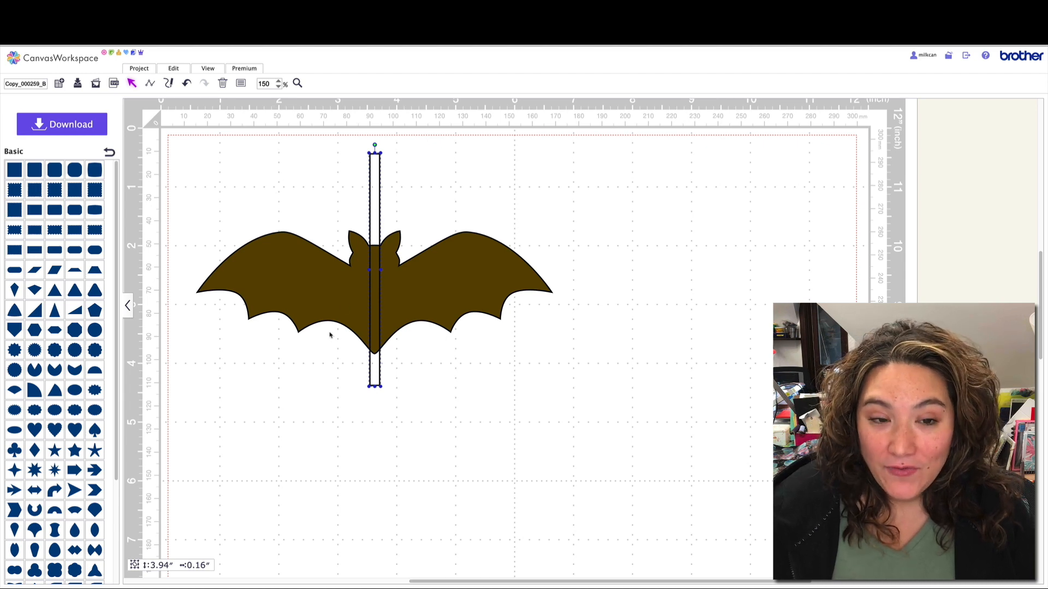
Subtract the bar from the bat with Process Overlap to split it into two halves, and delete the leftover bar.
drag(278, 166, 536, 451)
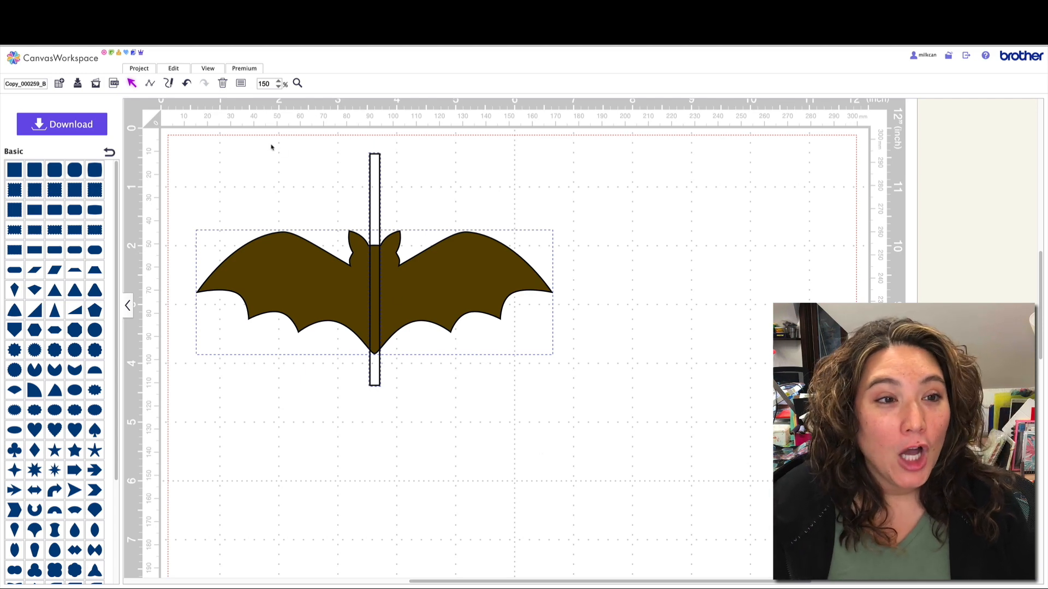
click(171, 69)
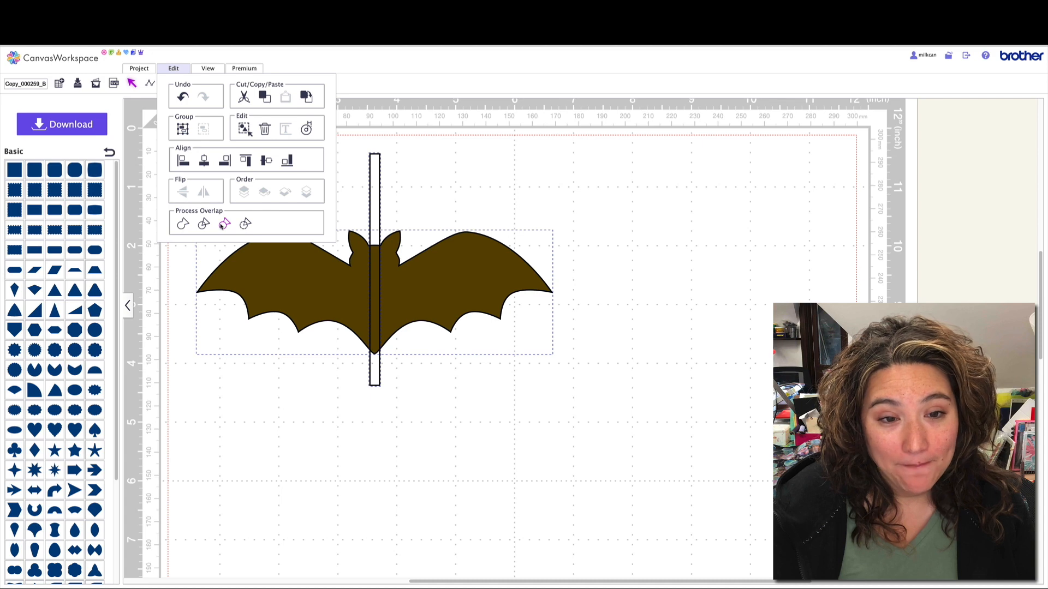
click(223, 225)
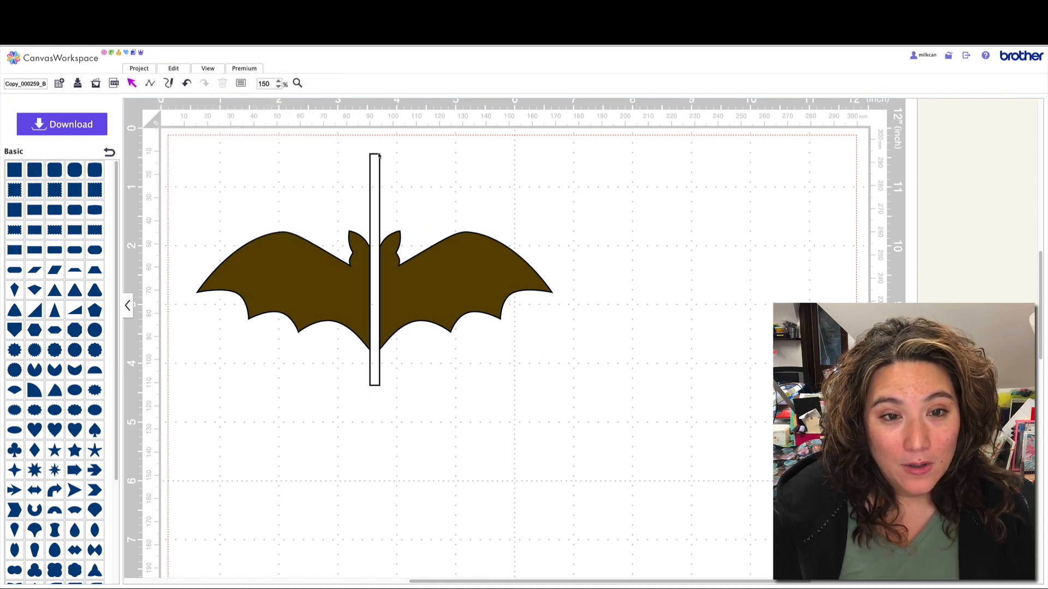
drag(378, 154, 625, 153)
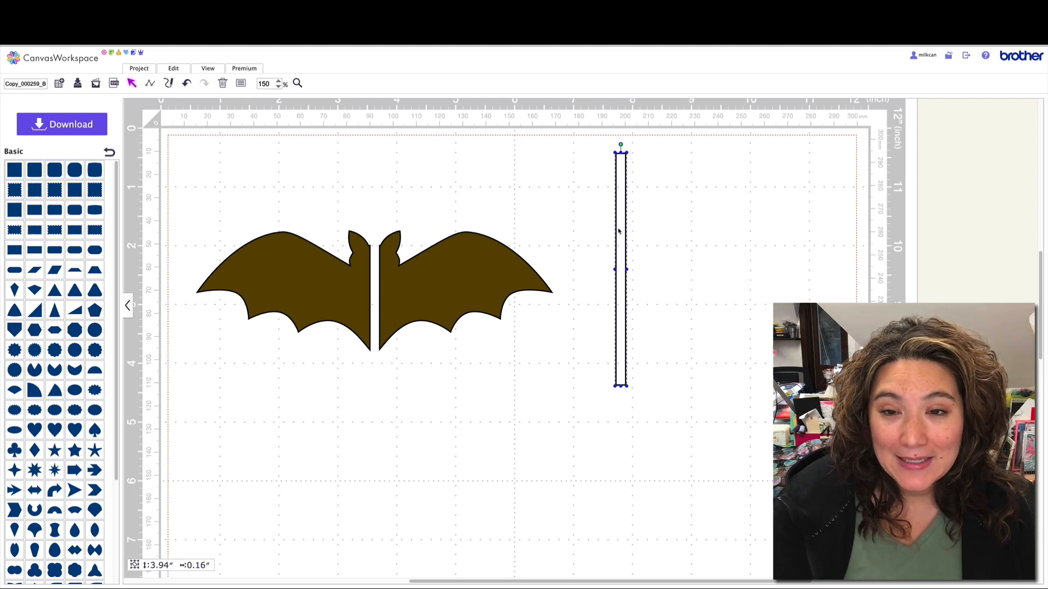
key(Delete)
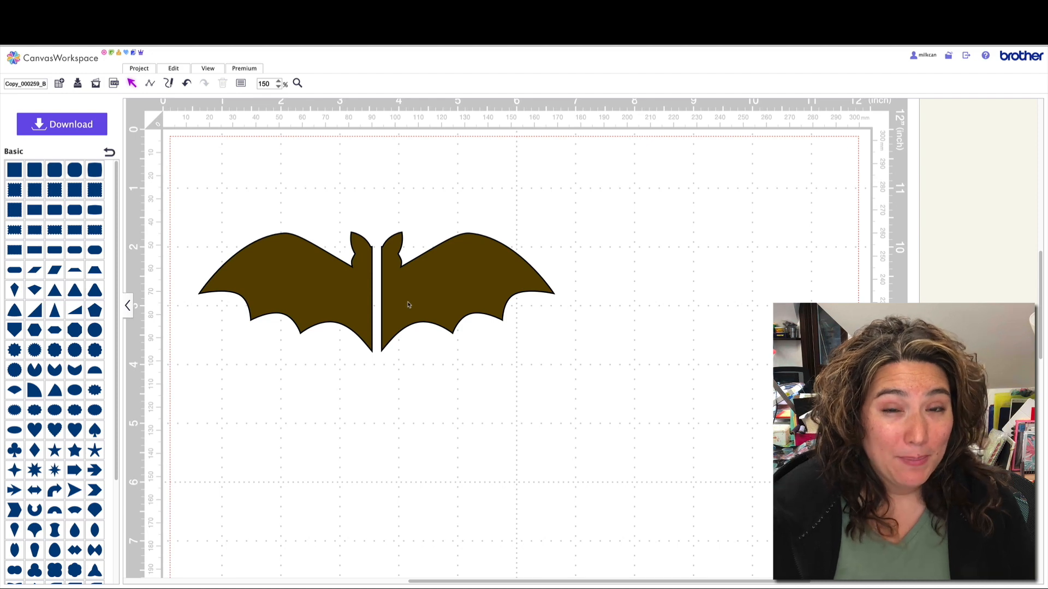
Set the split bat's fill color to transparent, leaving only the black outline.
click(362, 280)
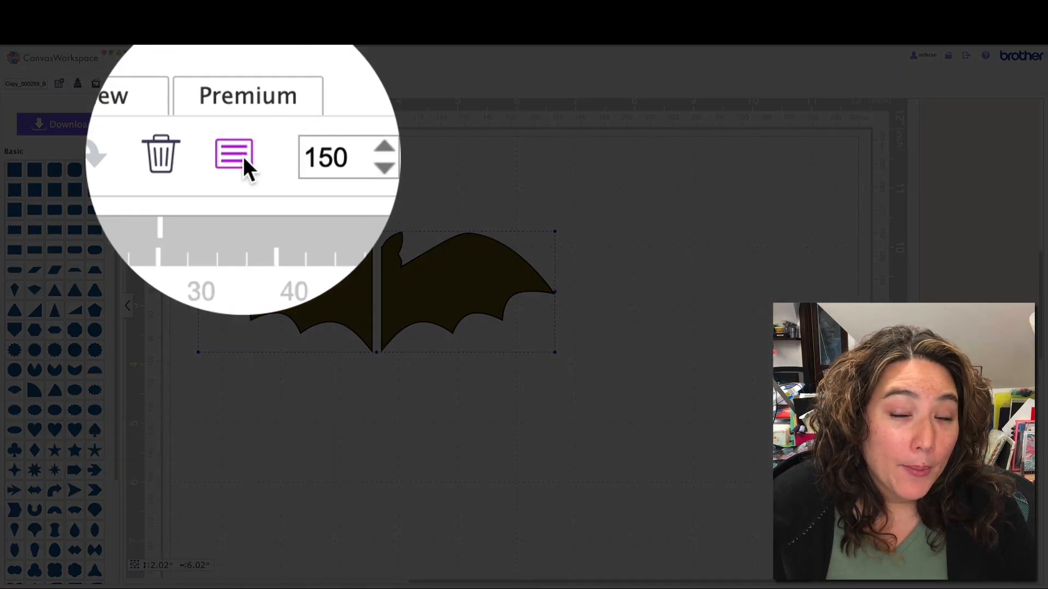
click(241, 84)
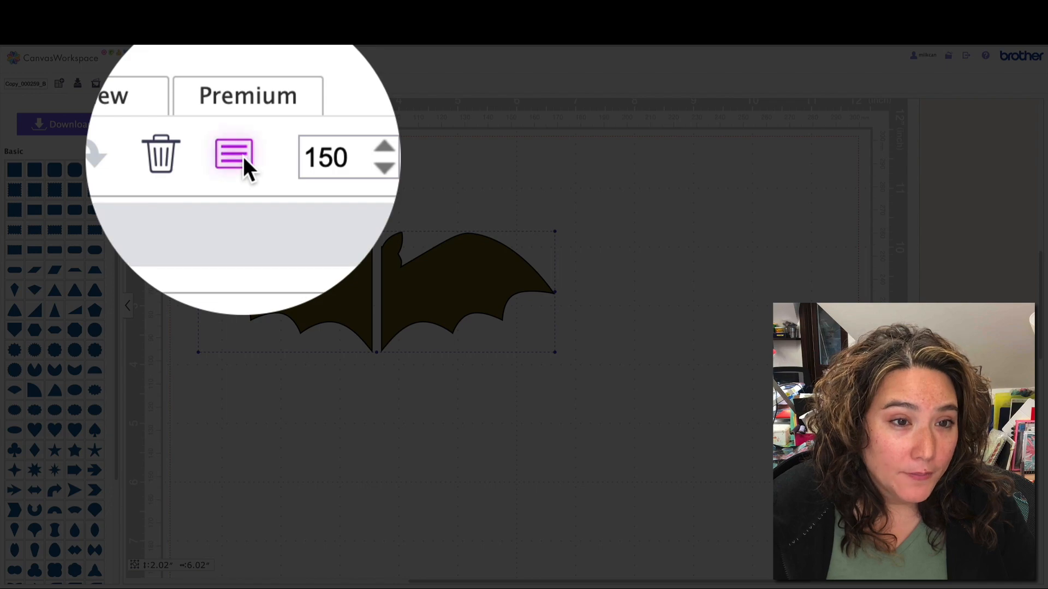
click(193, 189)
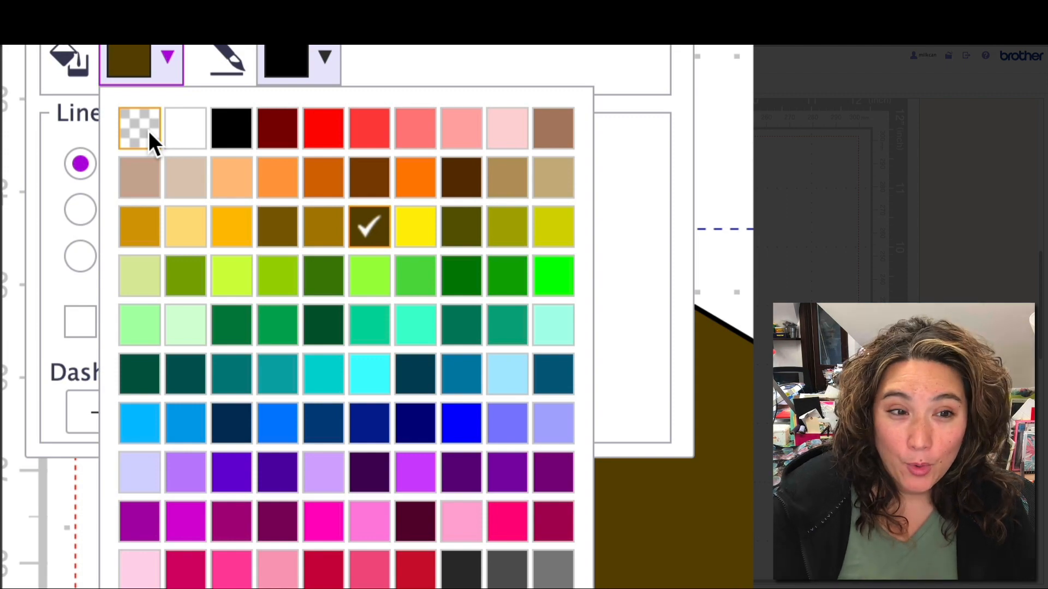
click(148, 131)
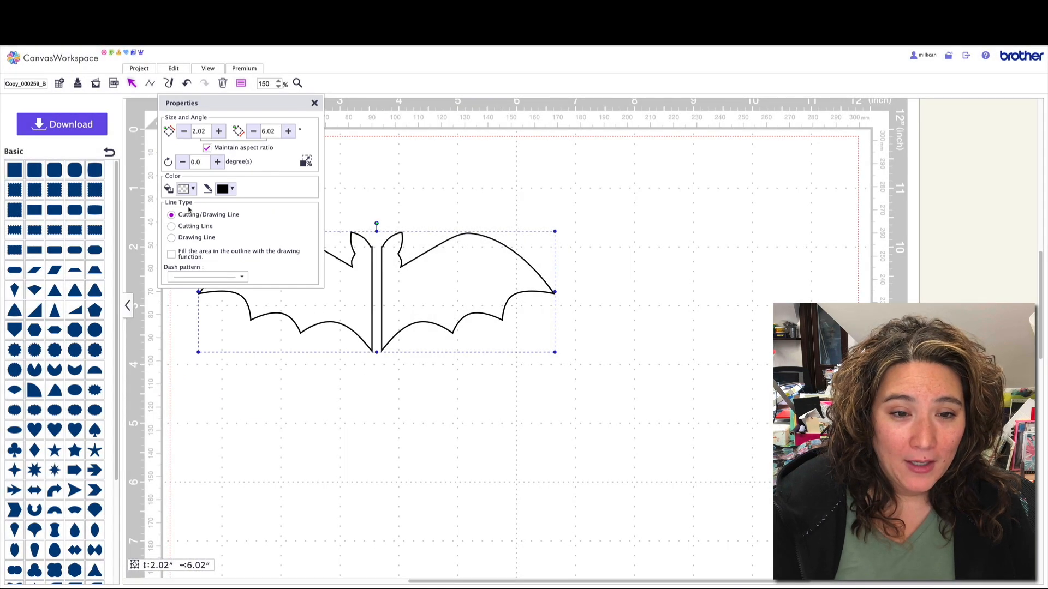
click(403, 202)
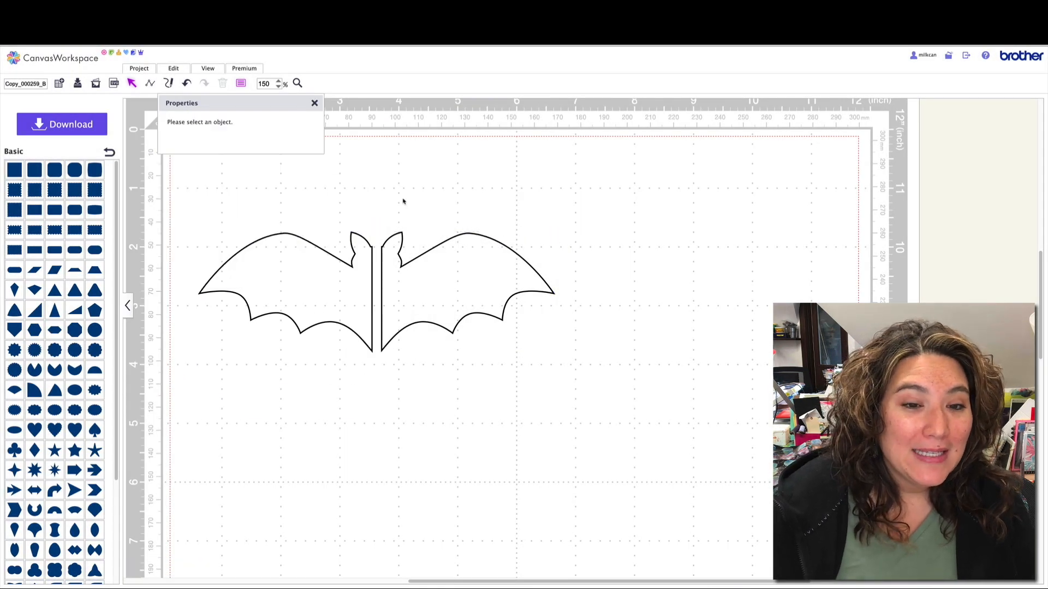
click(314, 103)
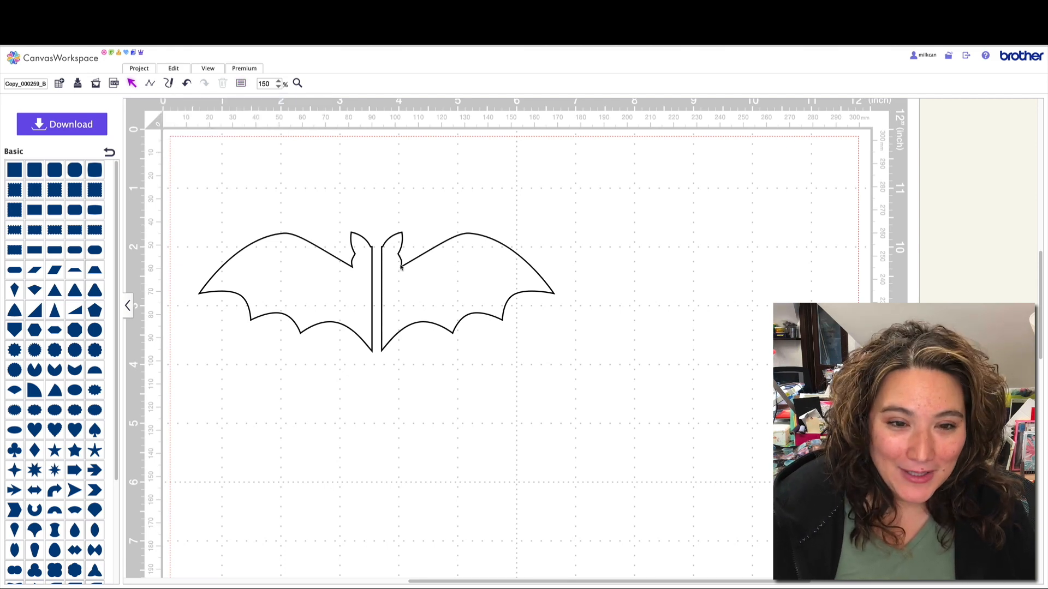
Open the split bat outline for point editing and hide the control points.
click(401, 267)
double_click(401, 267)
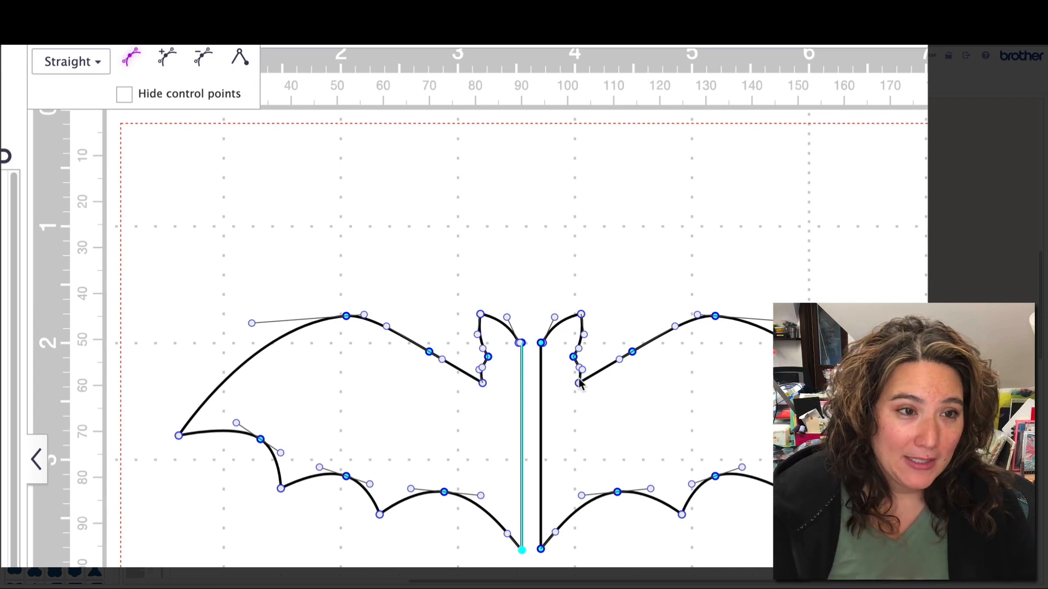
scroll(580, 383, right, 3)
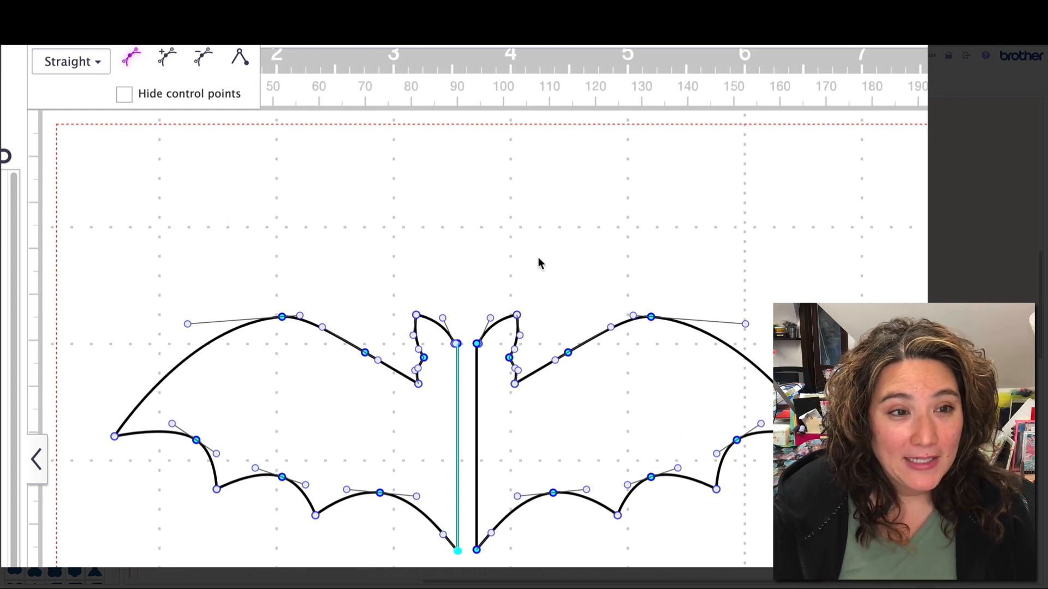
click(124, 96)
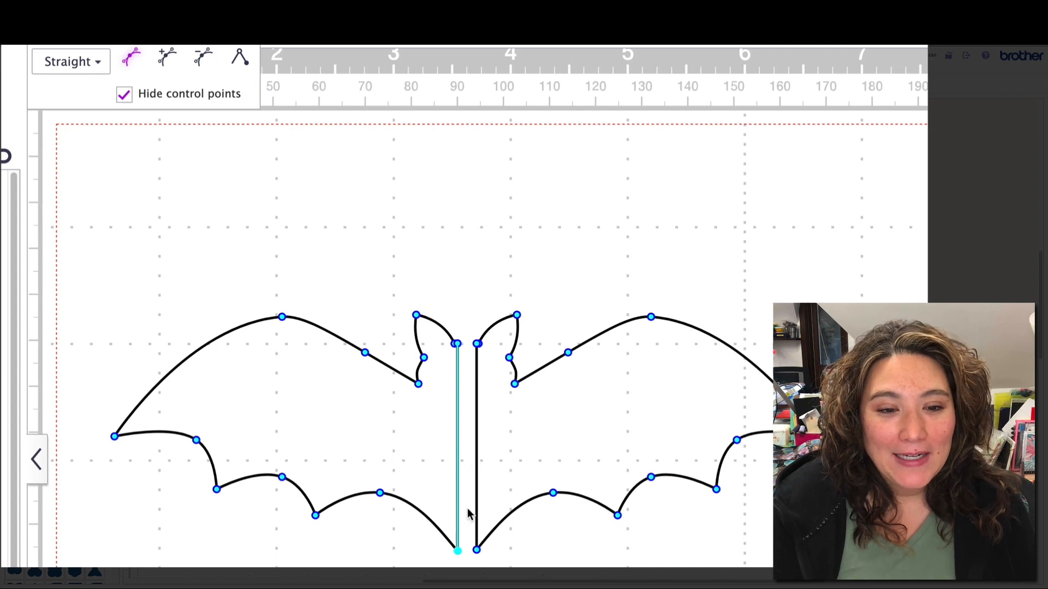
Open the path of the bat's right half at its straight center edge, removing that vertical line.
click(476, 550)
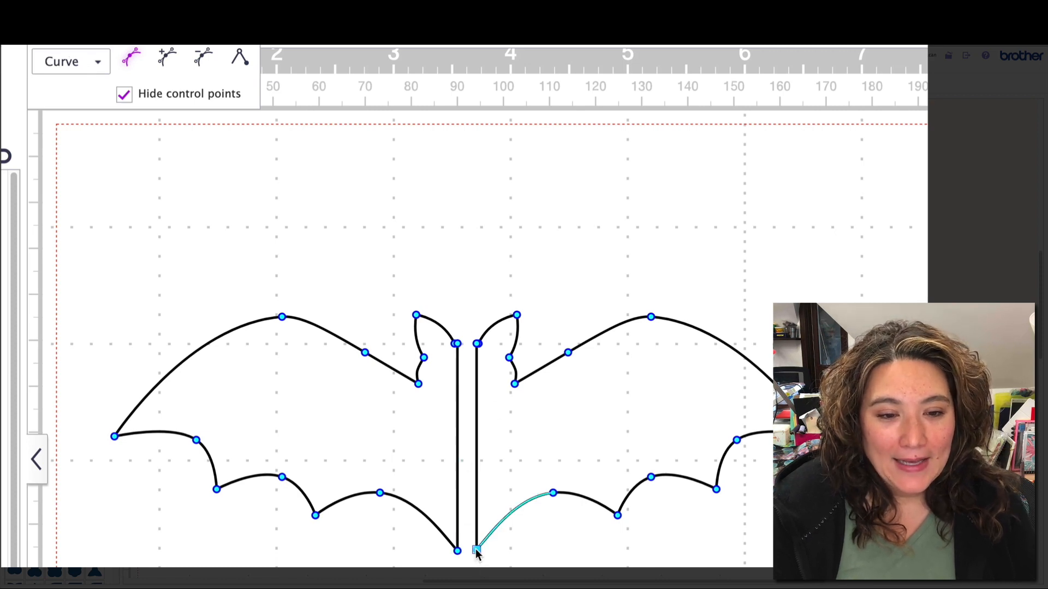
click(515, 384)
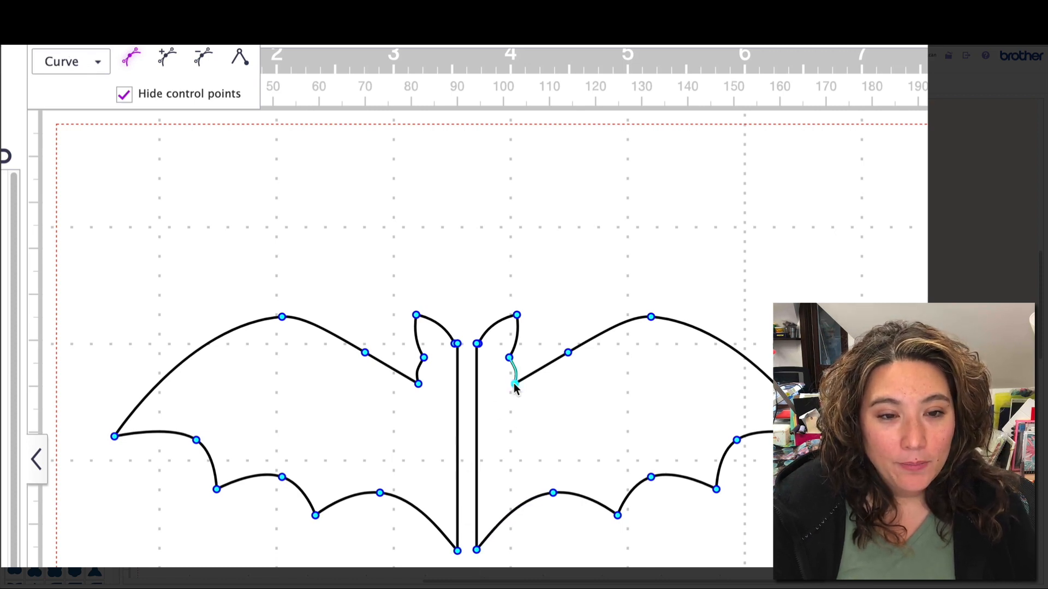
click(477, 344)
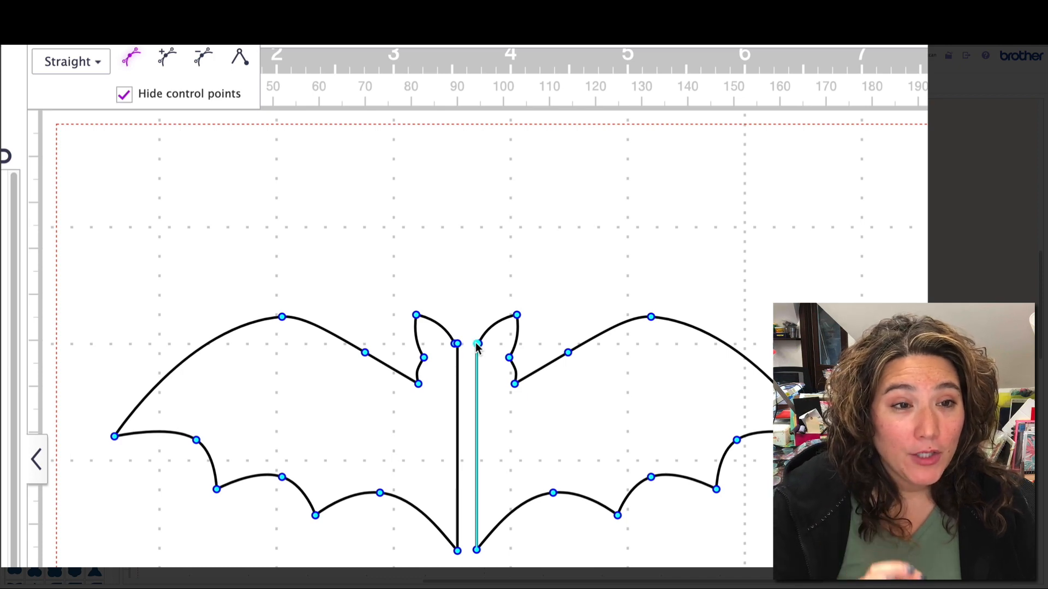
click(243, 64)
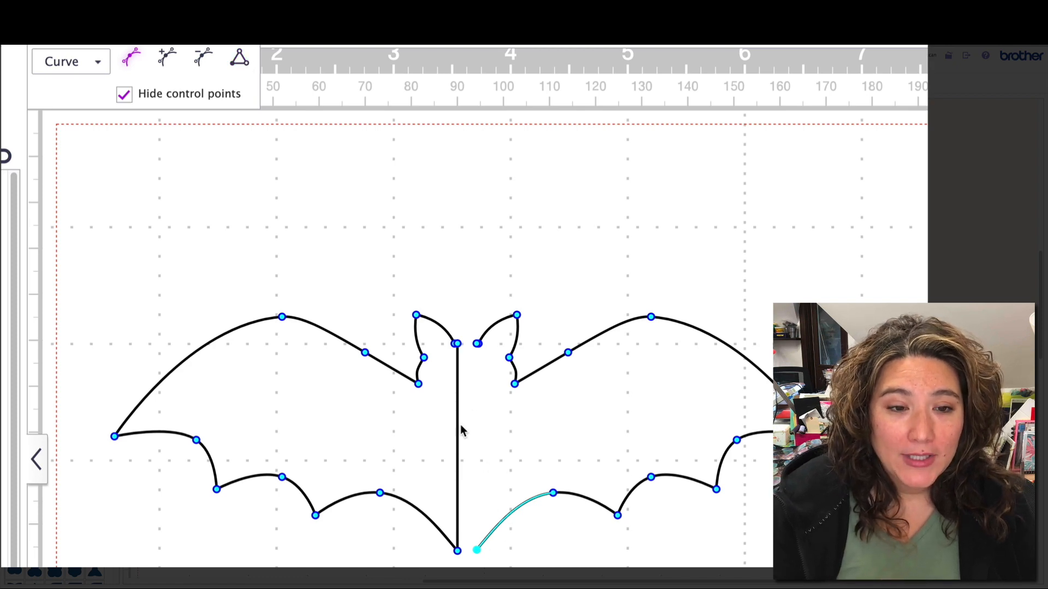
Open the path of the bat's left half at its straight center edge and finish point editing.
click(458, 551)
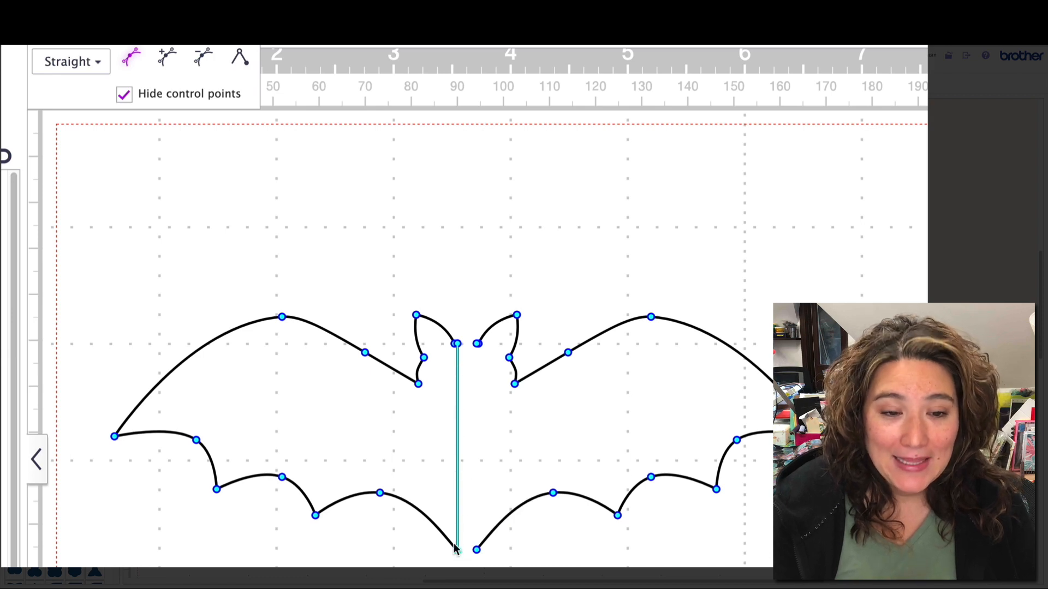
click(240, 59)
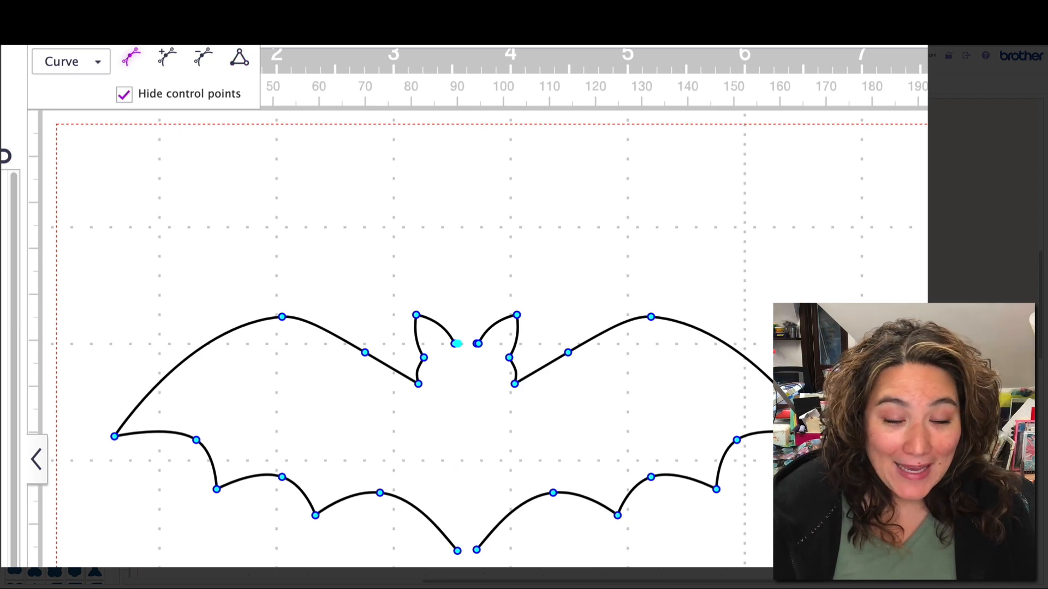
key(Escape)
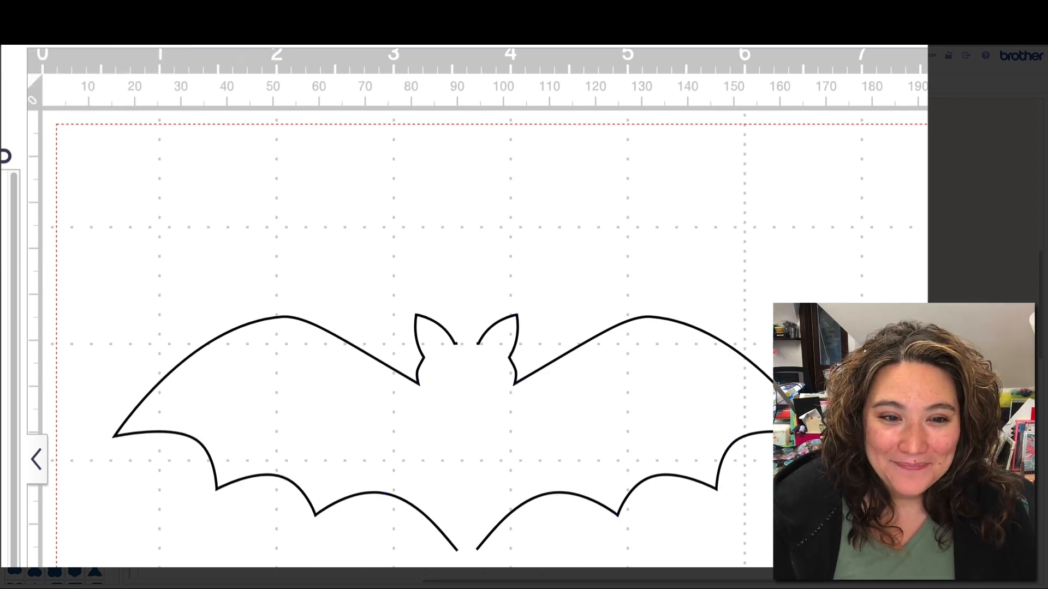
Shrink the whole bat outline proportionally to about 1.70 inches wide and 0.57 inches high.
scroll(493, 413, right, 1)
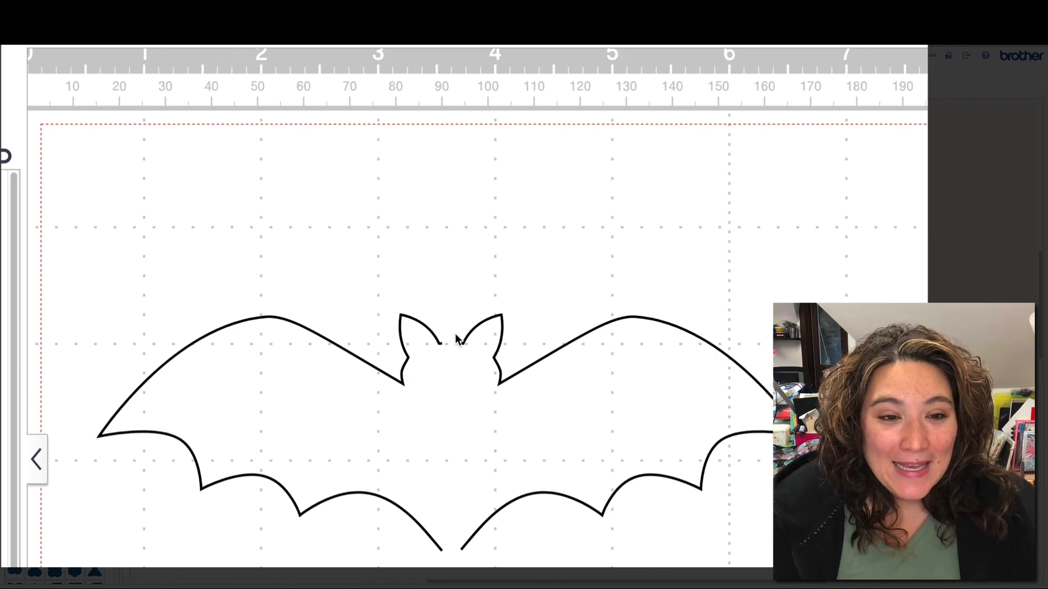
scroll(458, 556, down, 1)
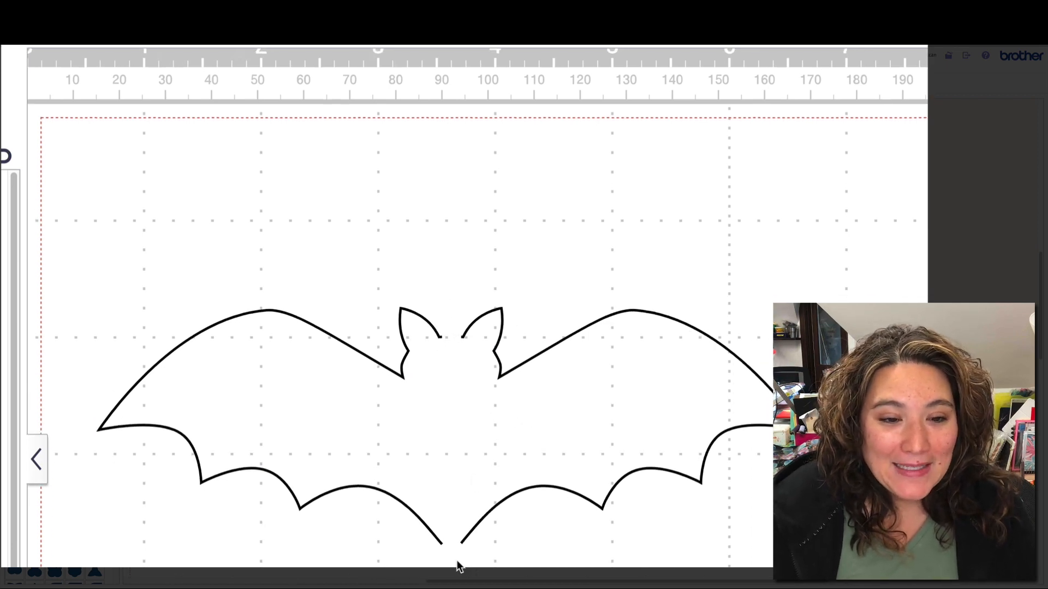
scroll(435, 450, up, 1)
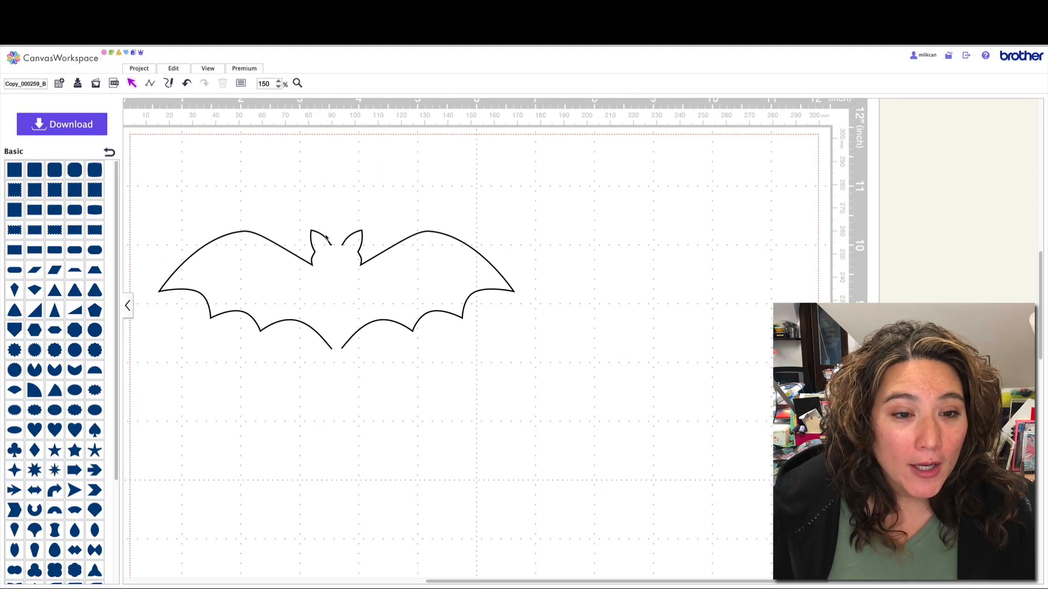
click(384, 252)
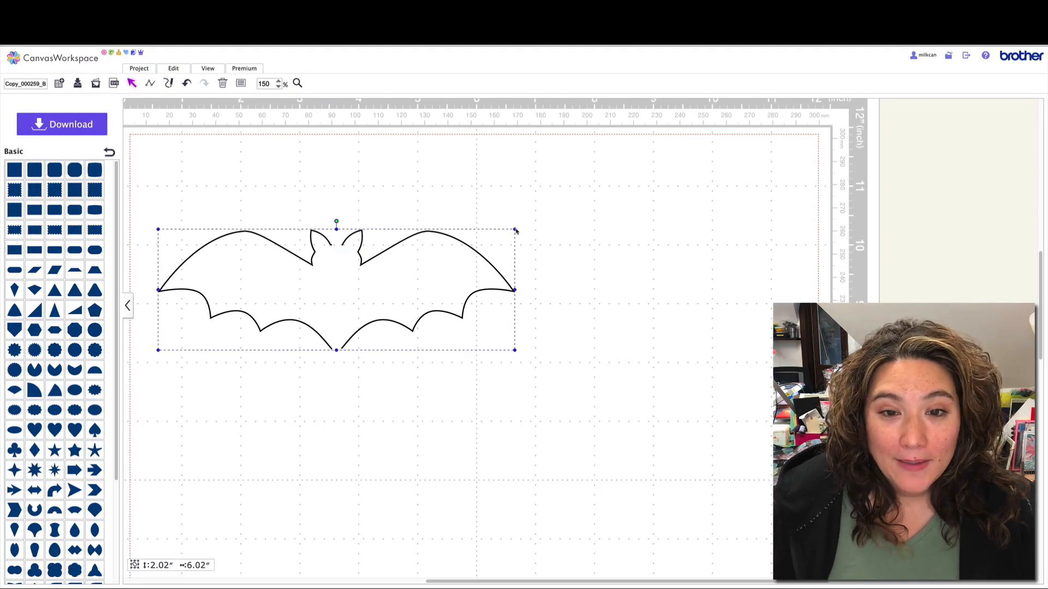
drag(515, 230, 508, 275)
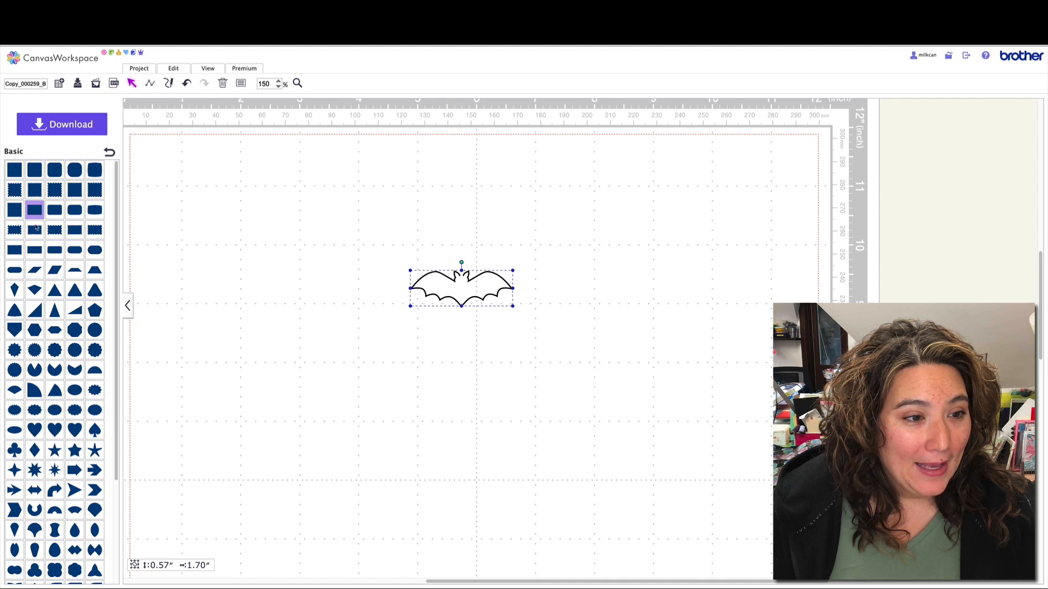
Add a basic rectangle, resize it to about 6.02 by 1.43 inches, and position it around the small bat.
drag(34, 250, 384, 246)
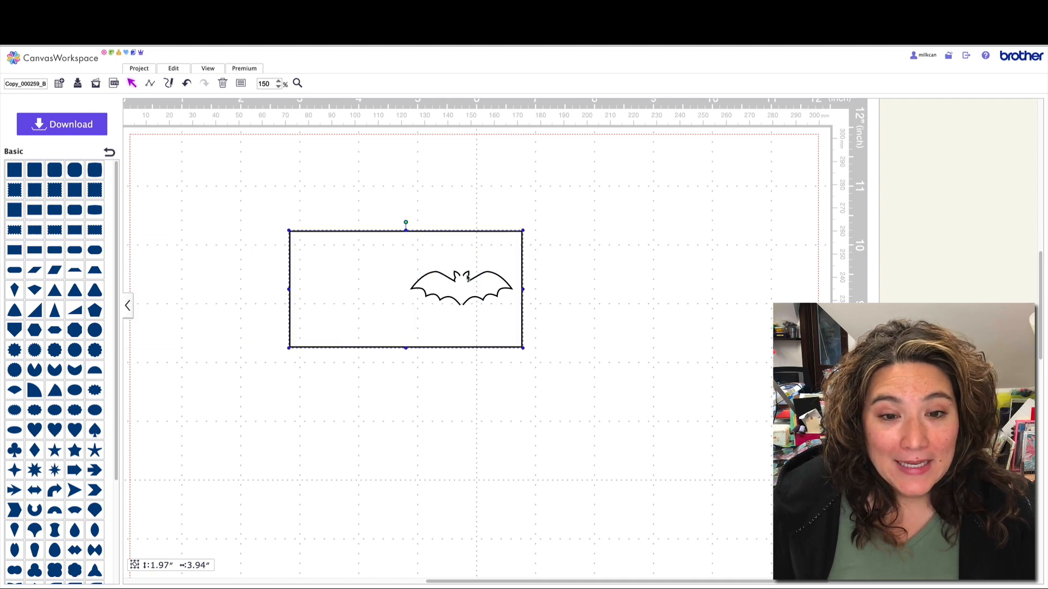
drag(468, 276, 533, 277)
drag(472, 349, 471, 318)
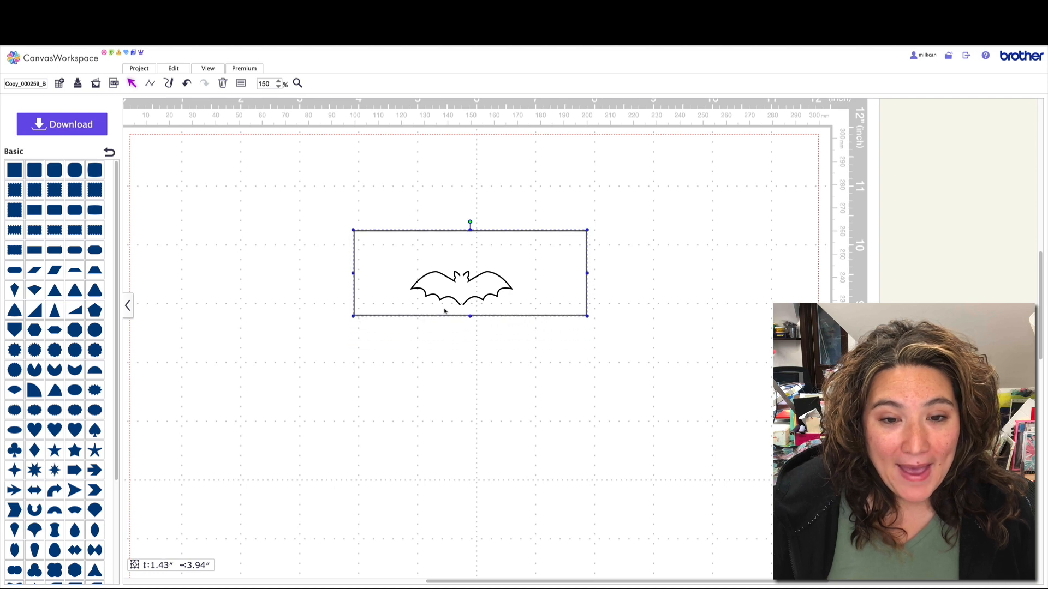
drag(353, 275, 231, 273)
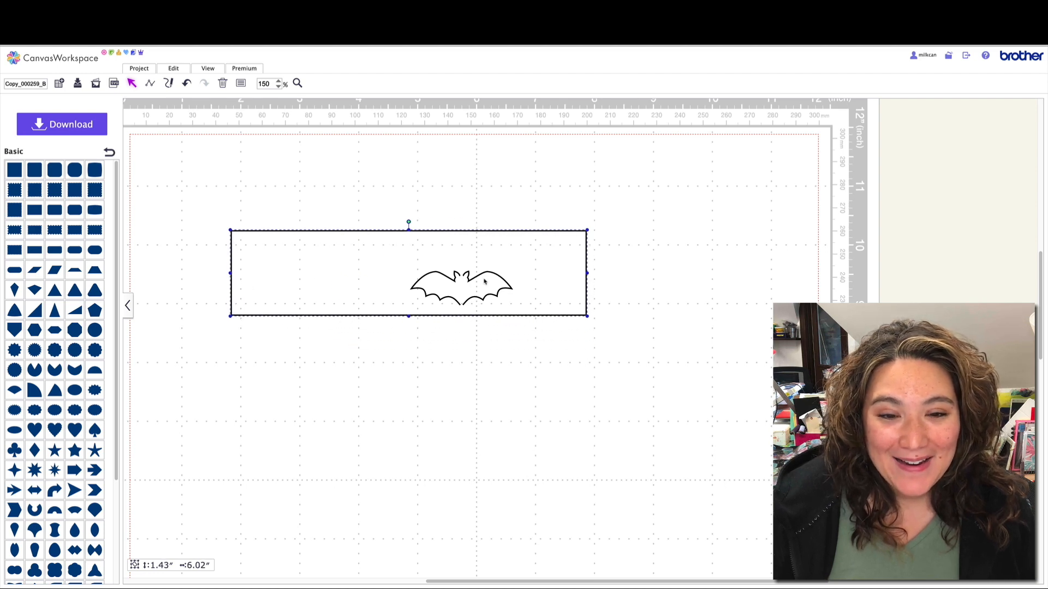
drag(485, 276, 522, 285)
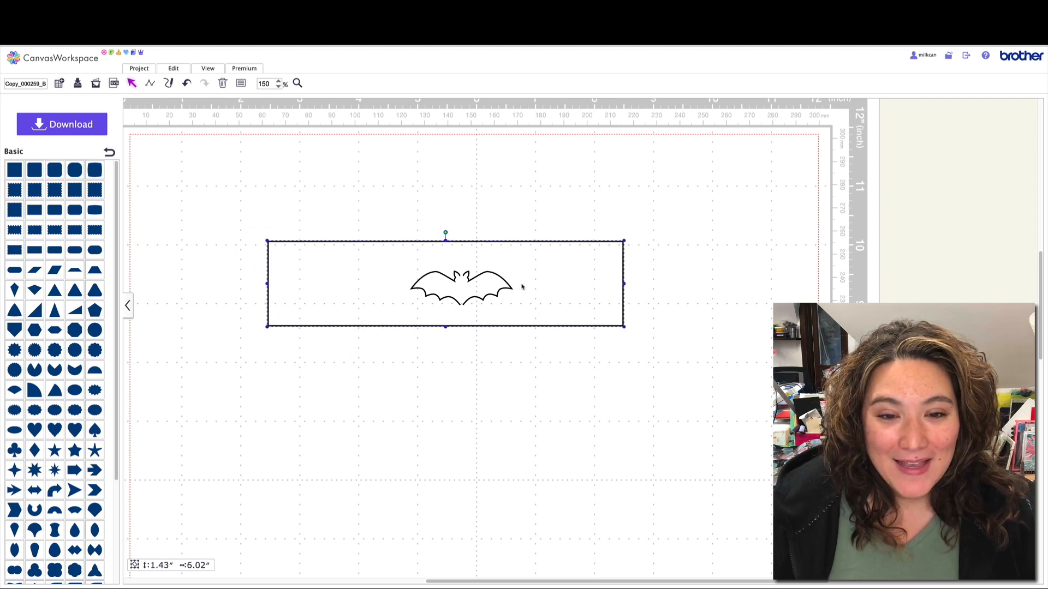